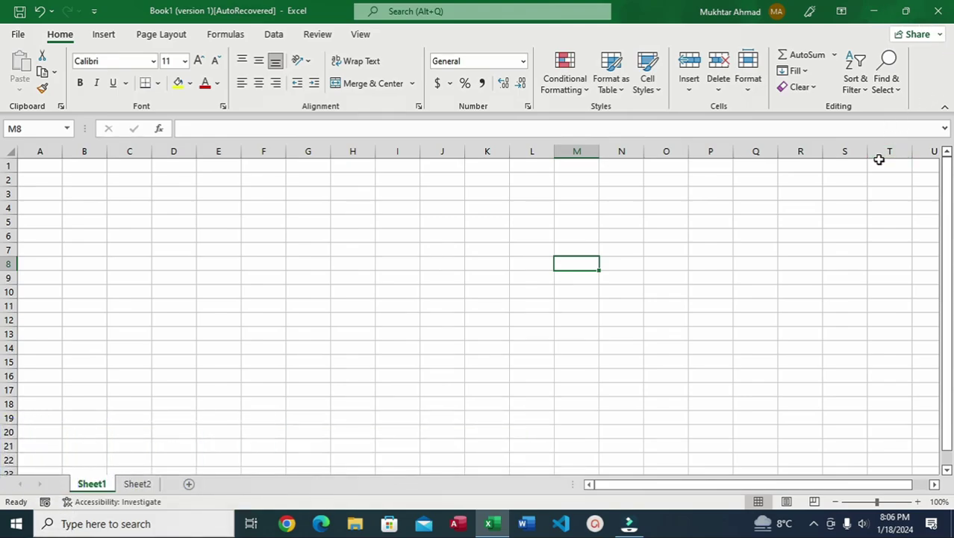
left_click(104, 36)
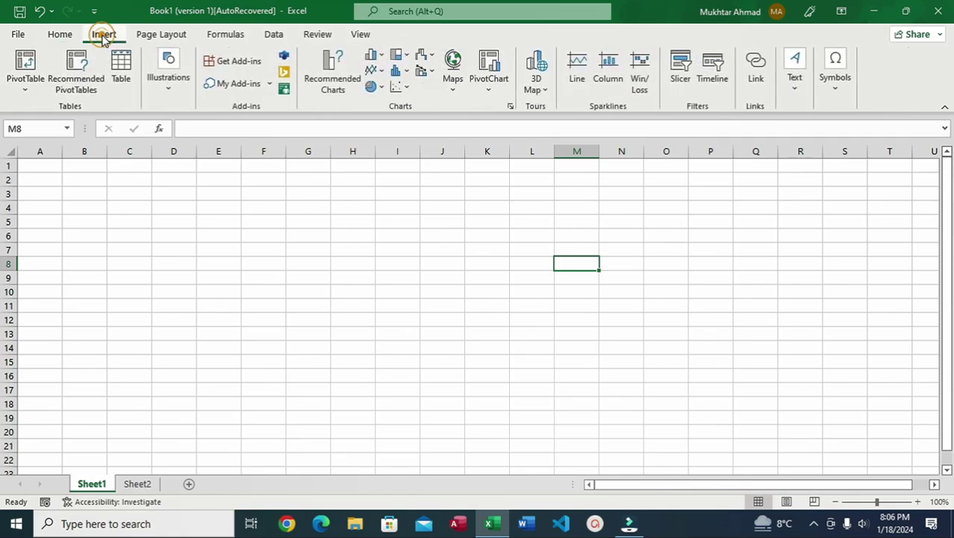
left_click(165, 34)
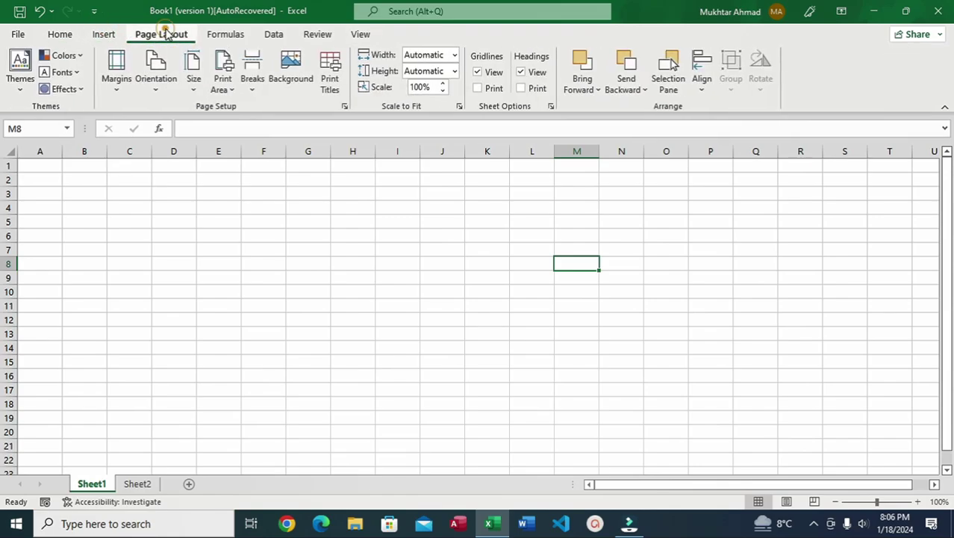
left_click(60, 35)
left_click(103, 36)
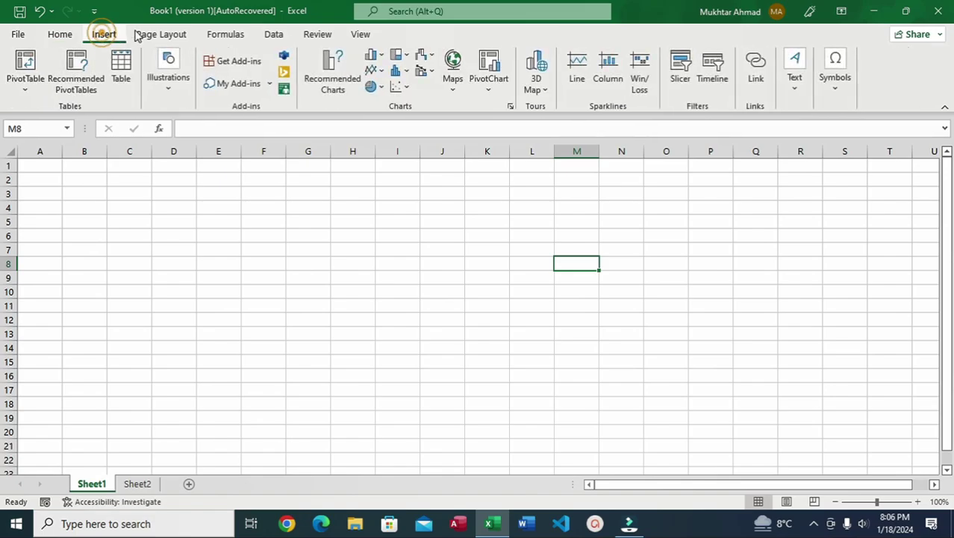
left_click(176, 36)
left_click(60, 36)
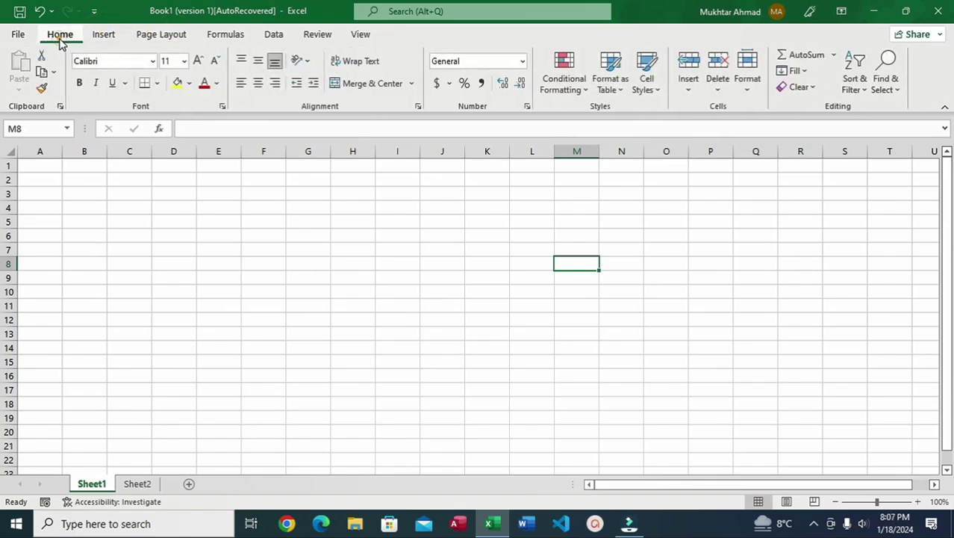
Review the recent and the pinned workbook lists on the File start page.
left_click(19, 35)
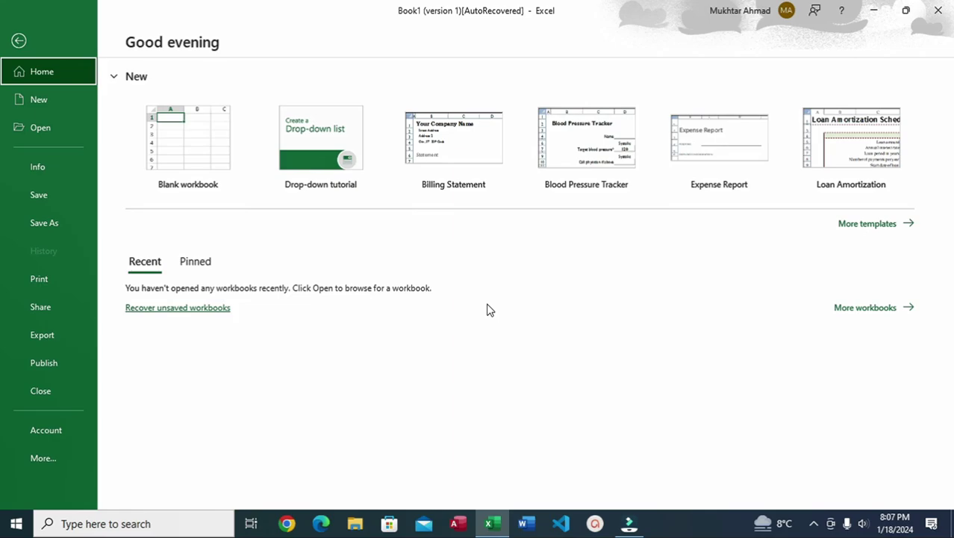
left_click(148, 272)
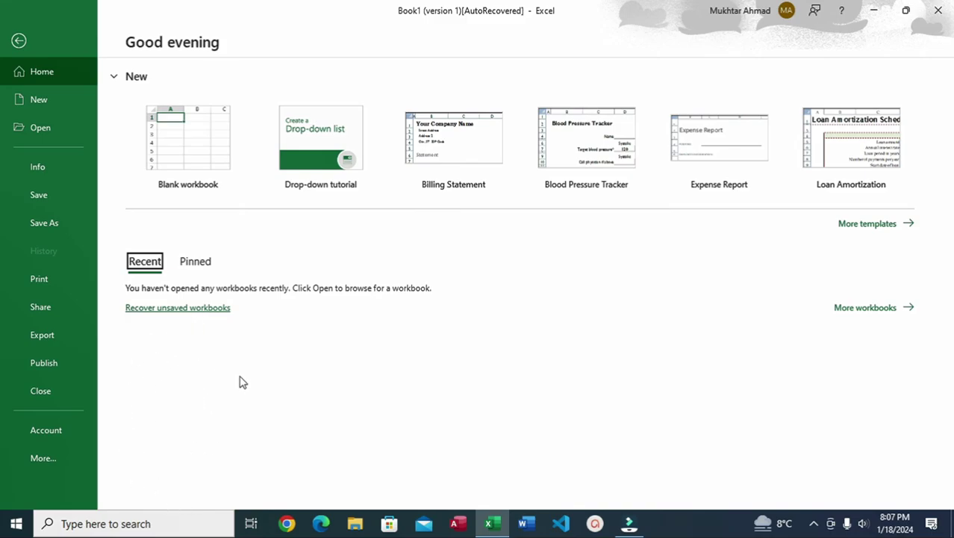
left_click(201, 263)
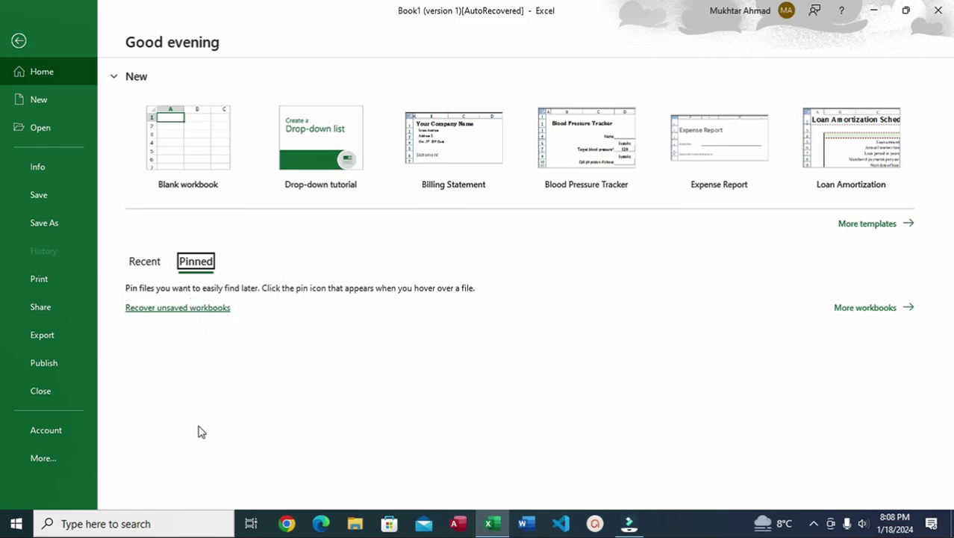
Pin the Loan Amortization template among the templates for new workbooks.
left_click(35, 99)
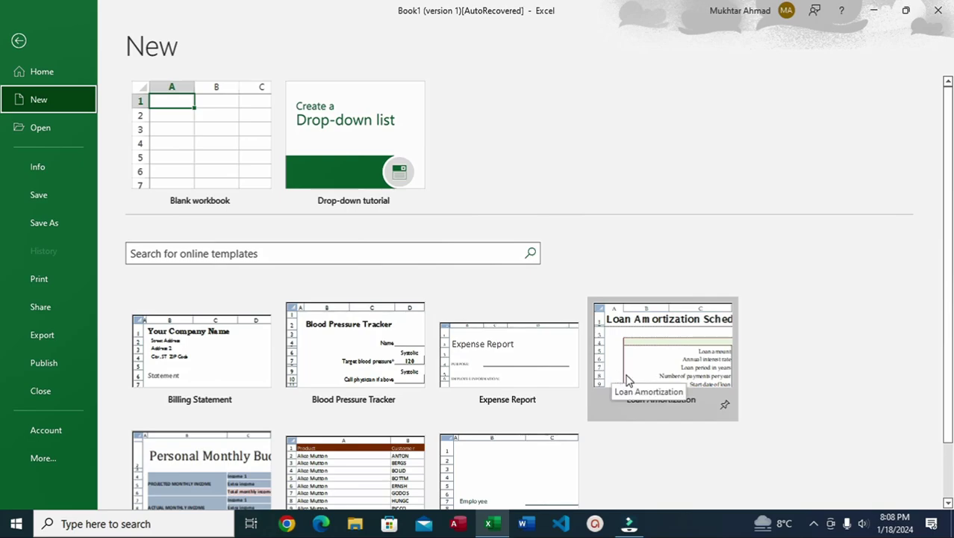
left_click(725, 407)
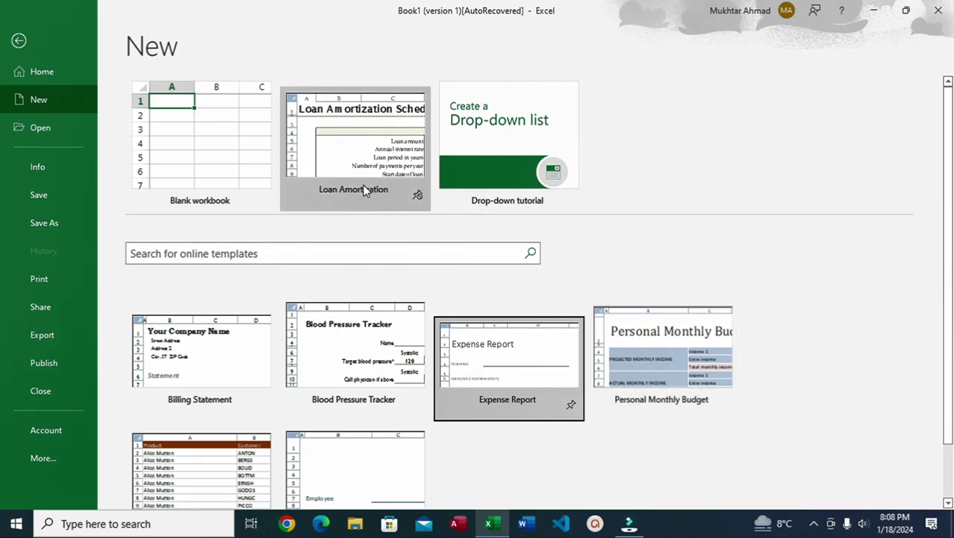
Browse this PC's folders and drives for an existing workbook, and close the file browser without opening one.
left_click(35, 131)
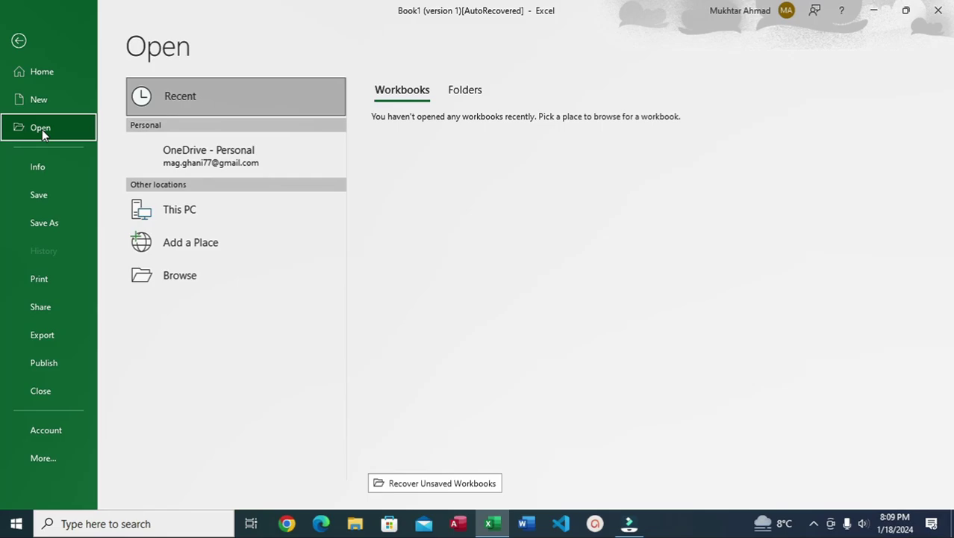
left_click(180, 212)
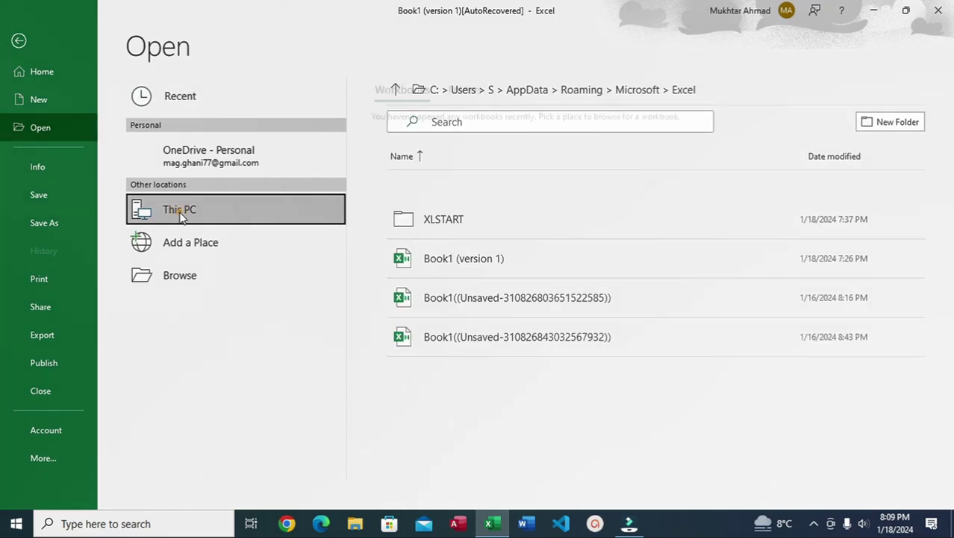
left_click(177, 279)
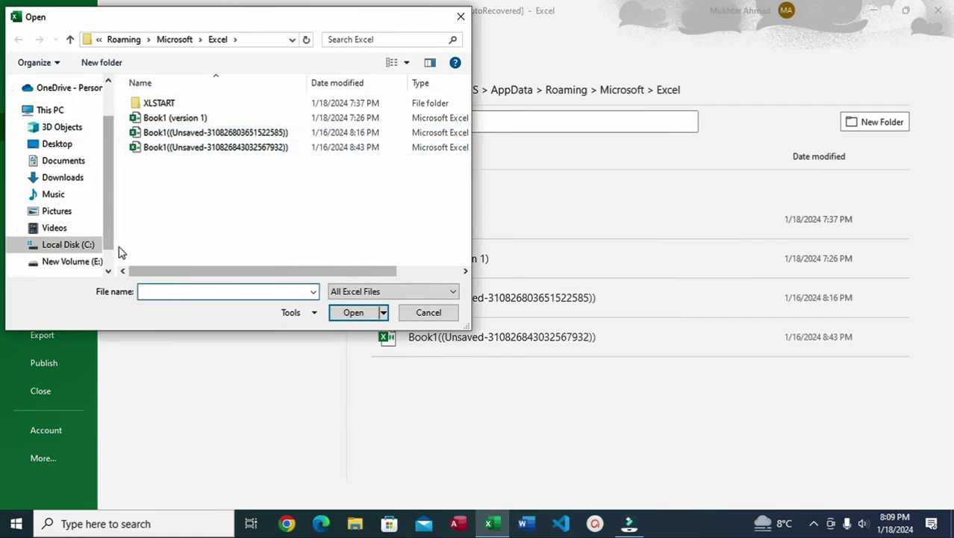
left_click(108, 270)
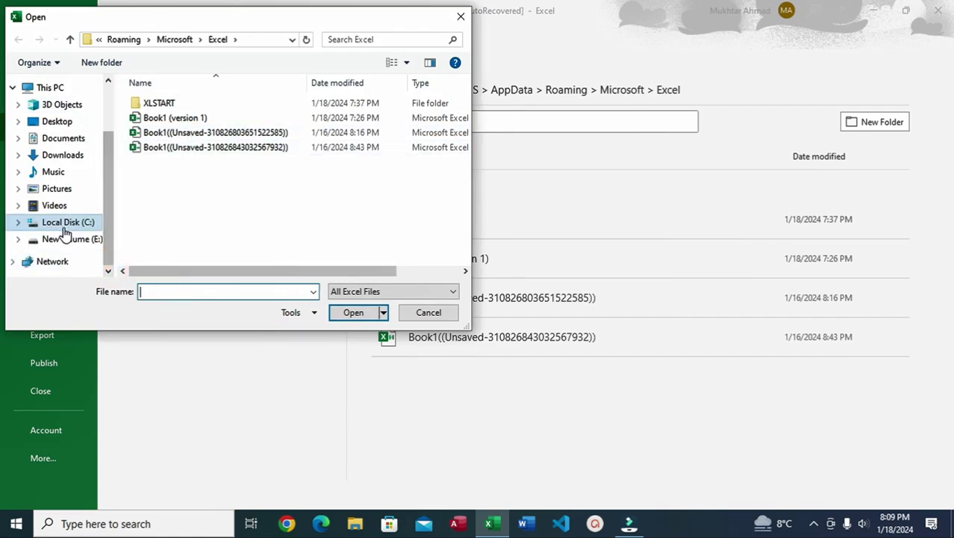
left_click(461, 16)
Examine the workbook's Info, Save As, Print, Share, Export and Publish options without applying any of them.
left_click(59, 168)
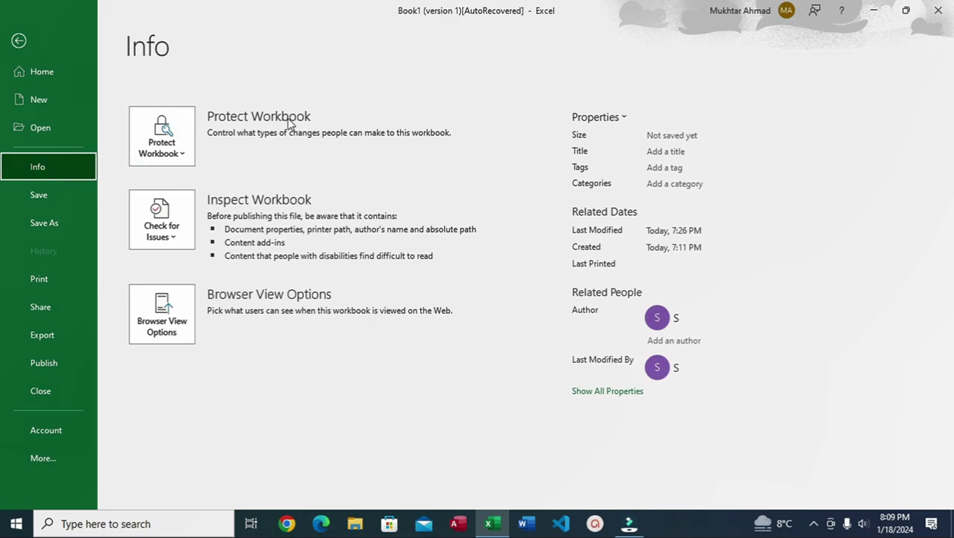
left_click(55, 192)
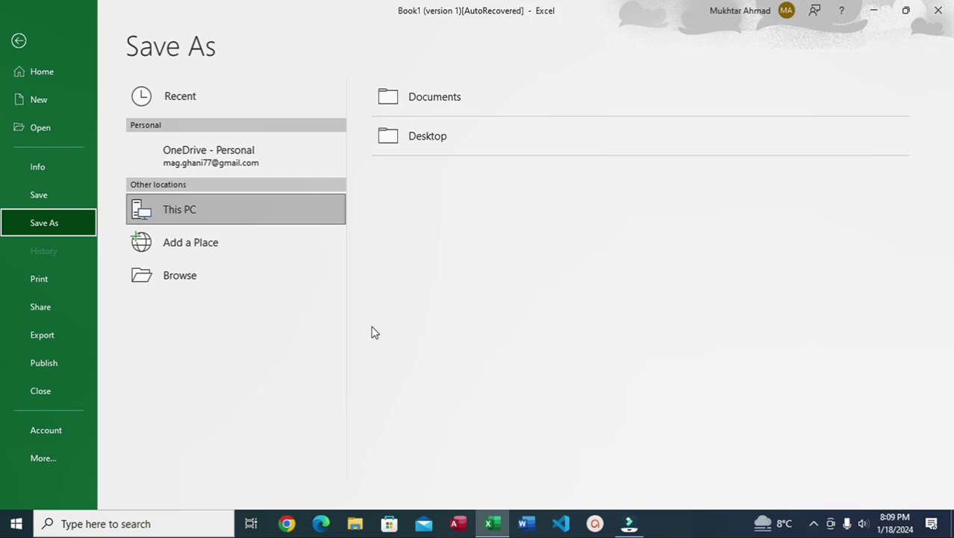
left_click(47, 281)
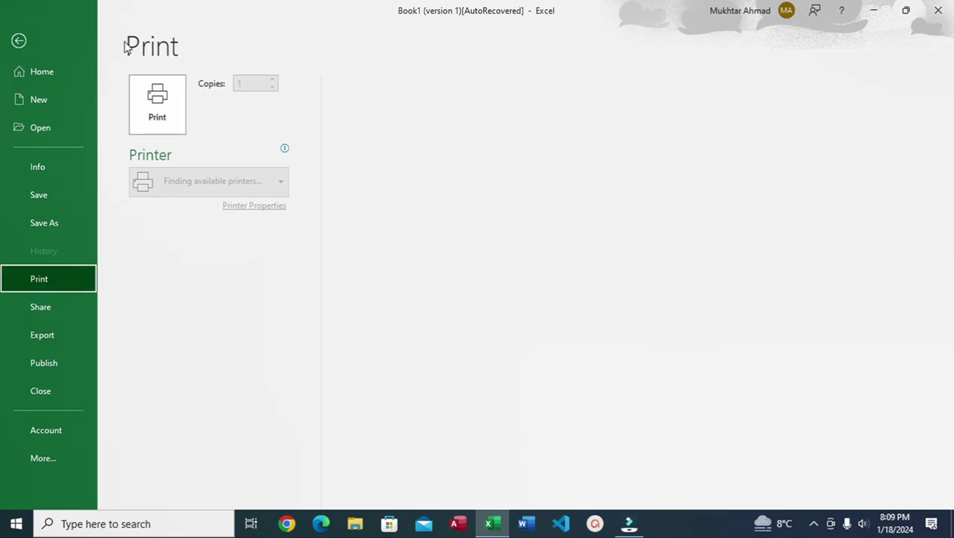
left_click(48, 312)
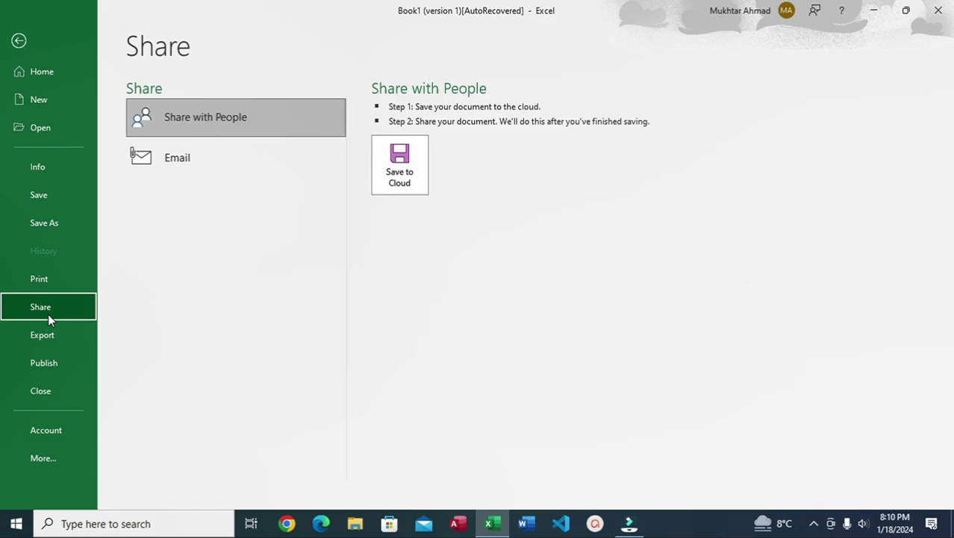
left_click(38, 340)
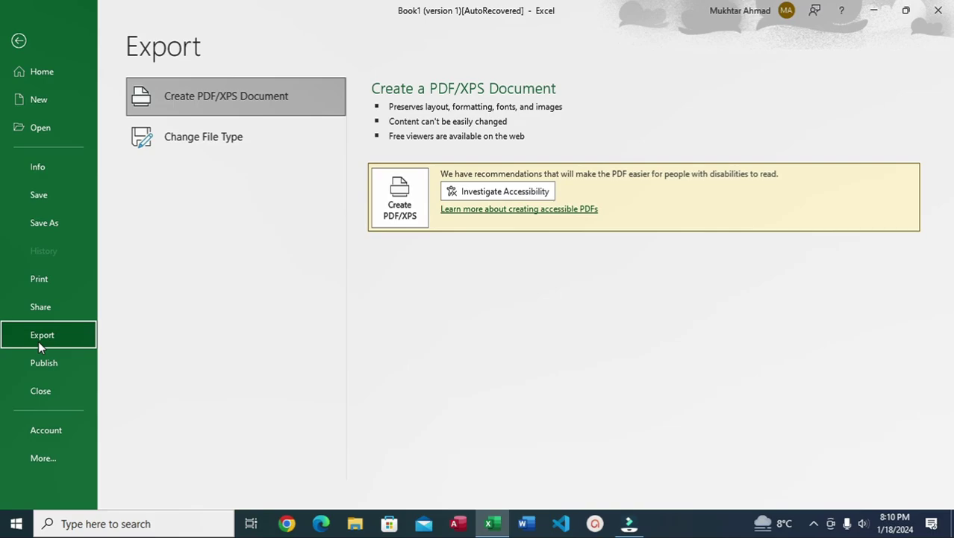
left_click(45, 364)
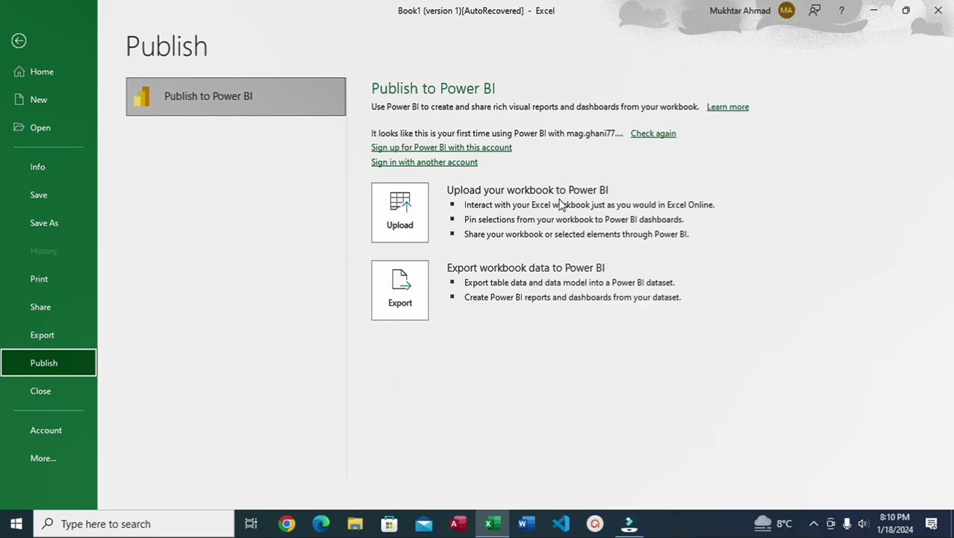
Customize the ribbon in Excel Options so that it includes the Draw, Developer and Help main tabs.
left_click(50, 459)
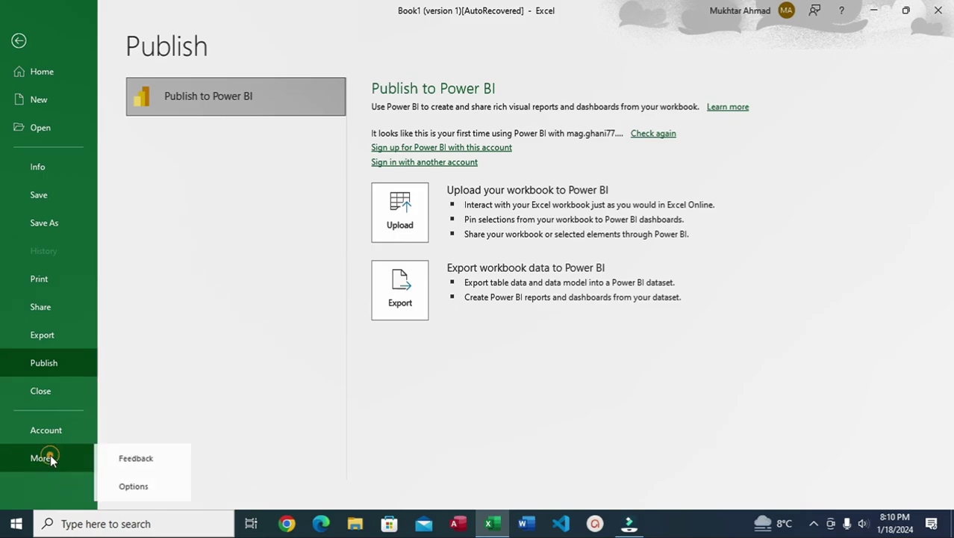
left_click(139, 487)
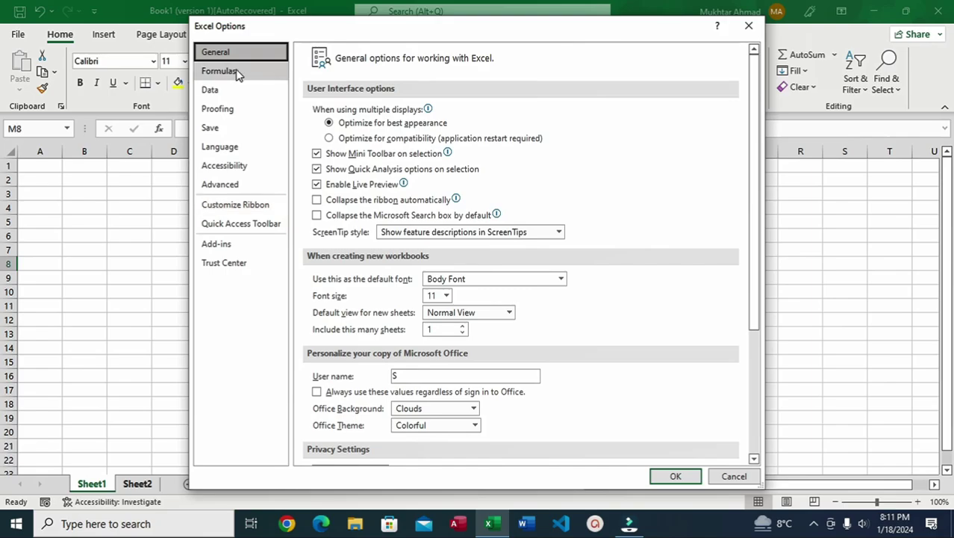
left_click(249, 205)
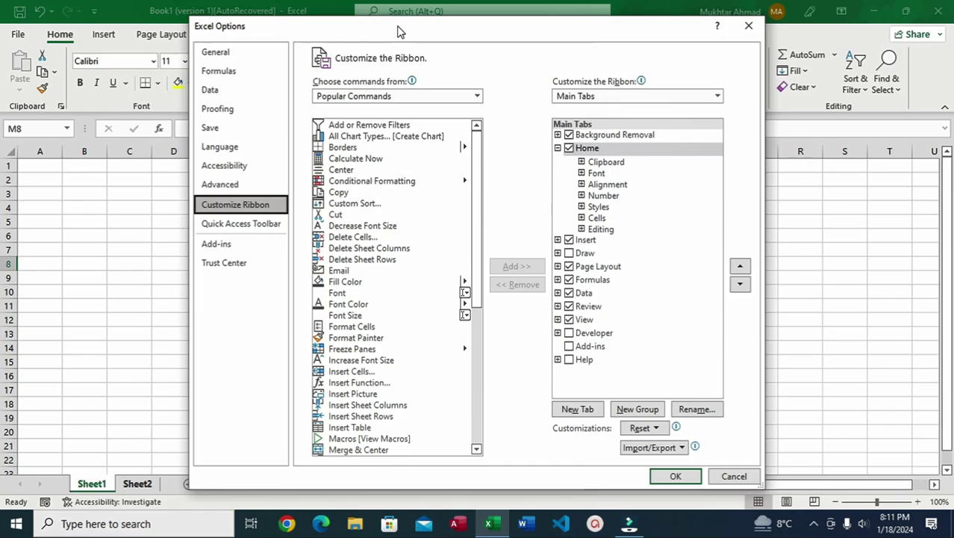
left_click_drag(397, 32, 463, 164)
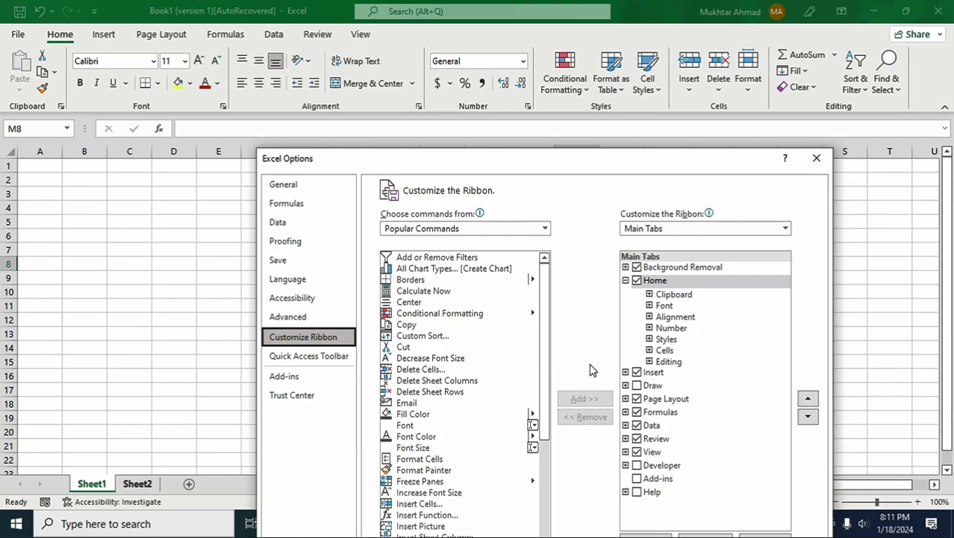
left_click_drag(546, 167, 528, 35)
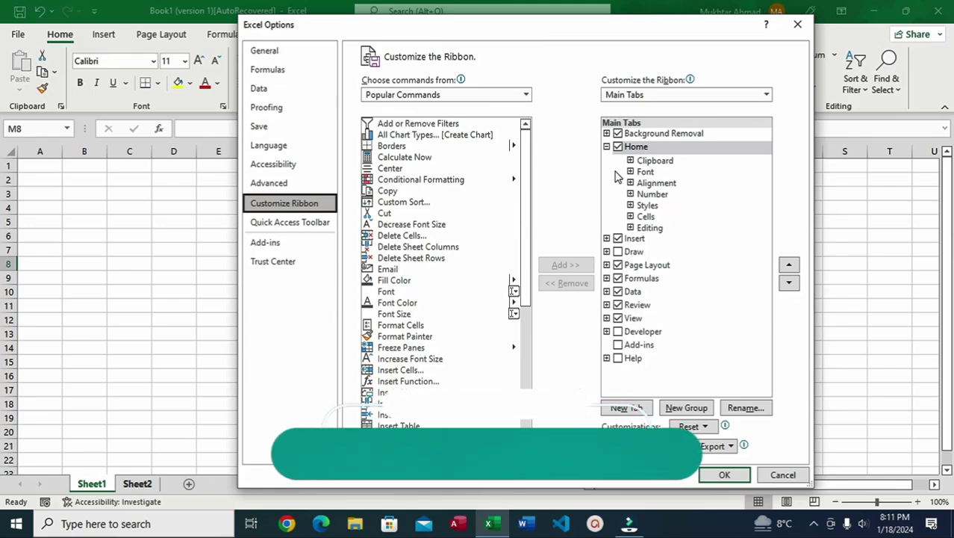
left_click(618, 251)
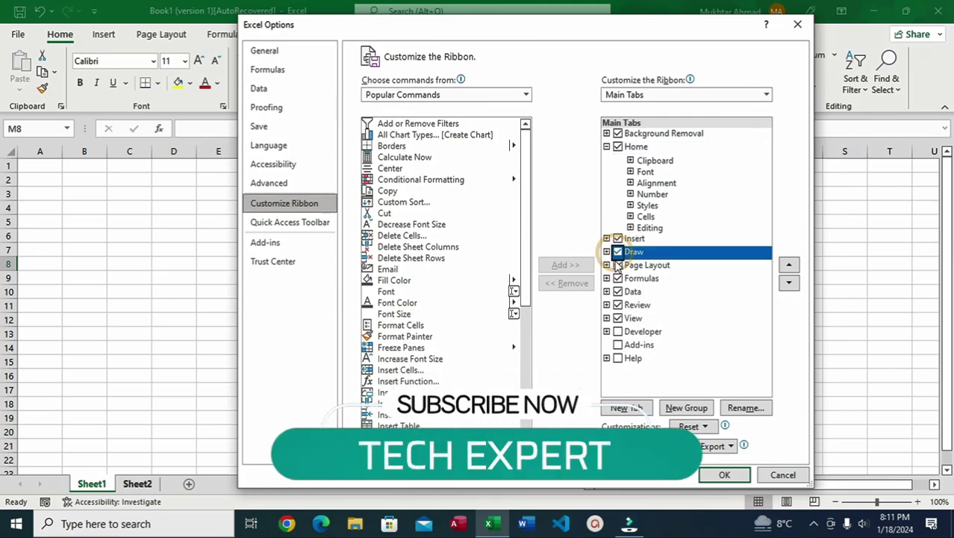
left_click(619, 331)
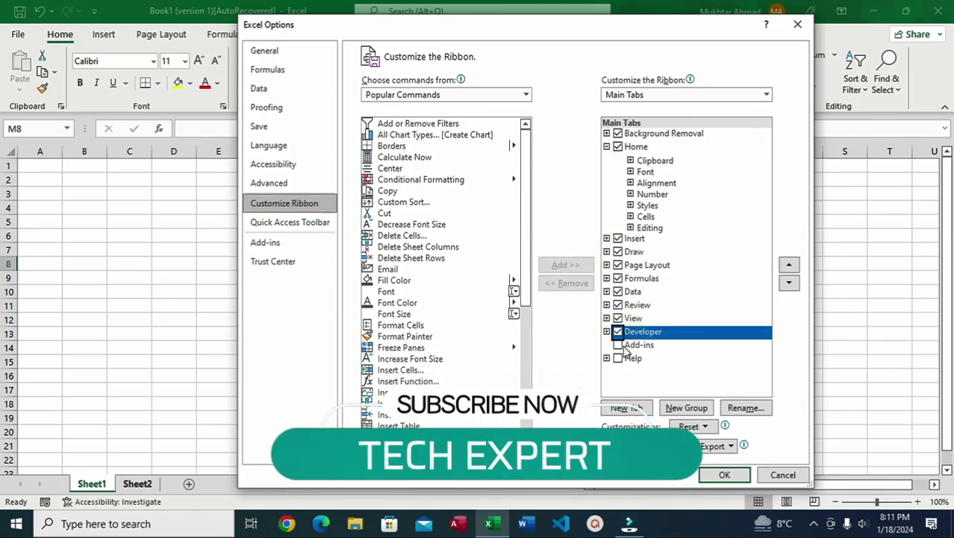
left_click(619, 360)
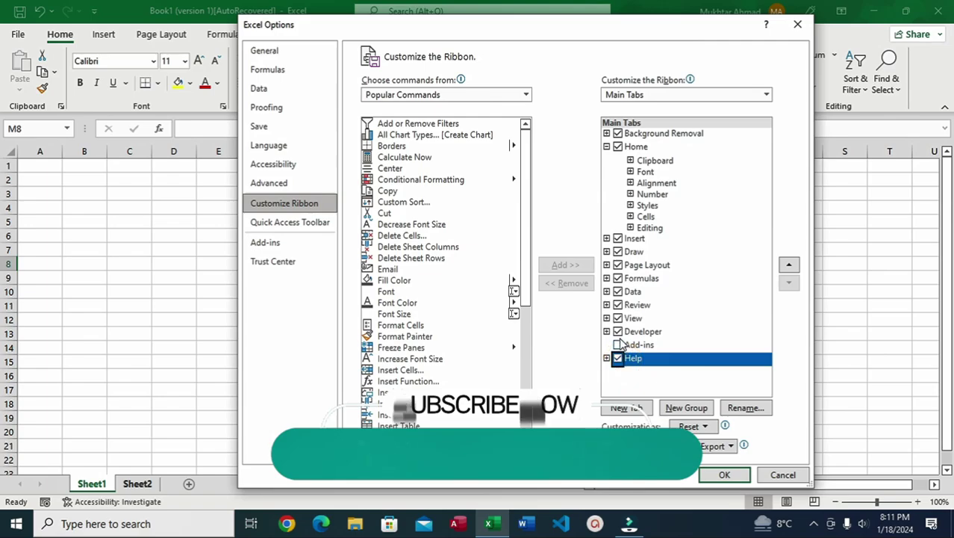
left_click(619, 332)
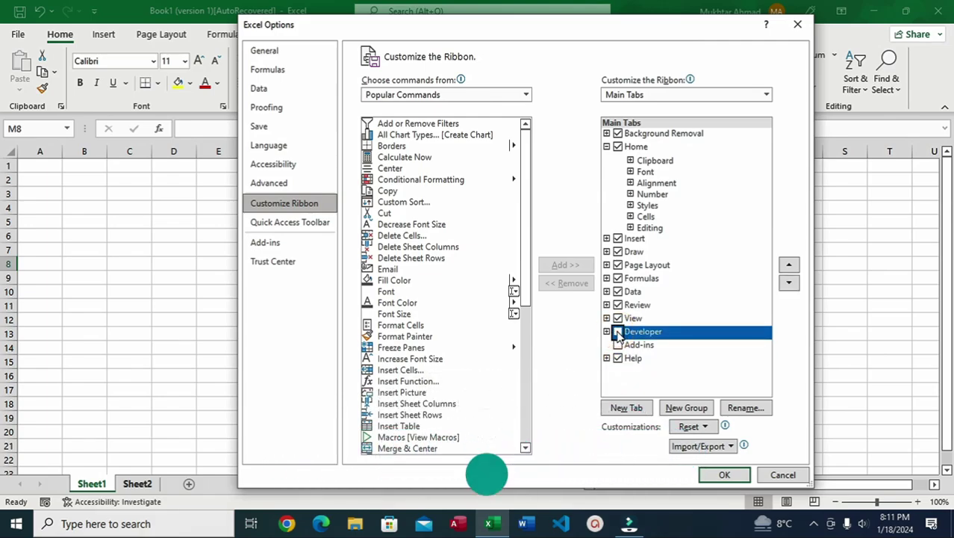
left_click(616, 332)
left_click(724, 475)
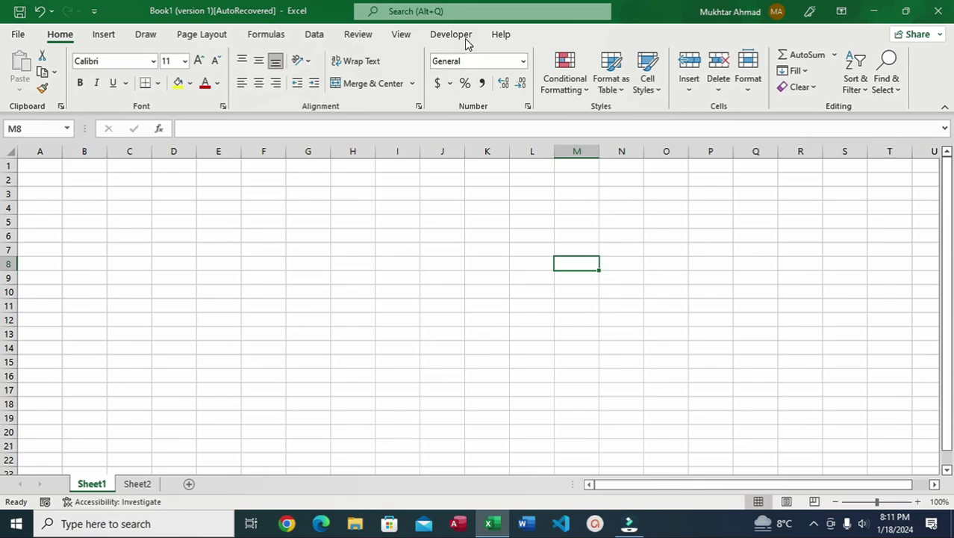
Look over the commands of the newly added Developer and Help ribbon tabs.
left_click(443, 38)
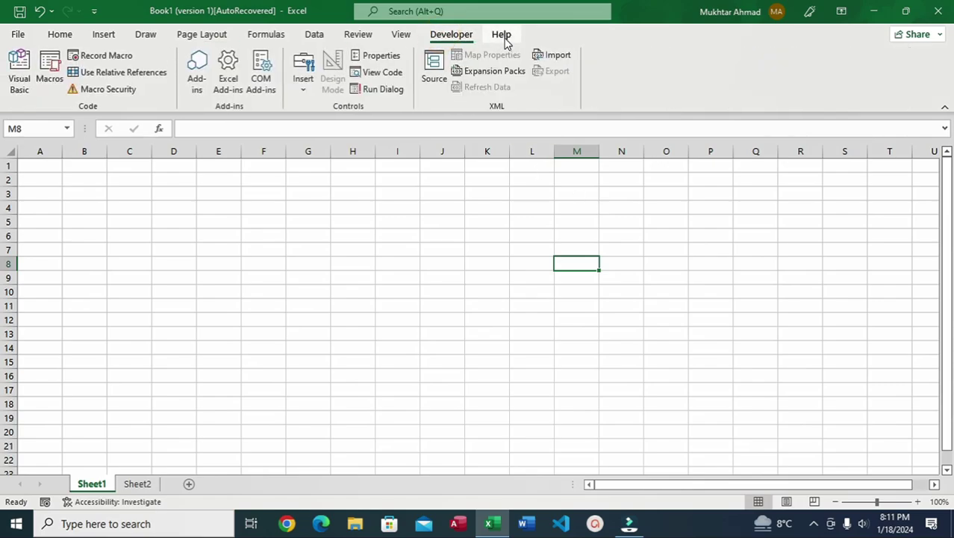
left_click(503, 35)
left_click(454, 36)
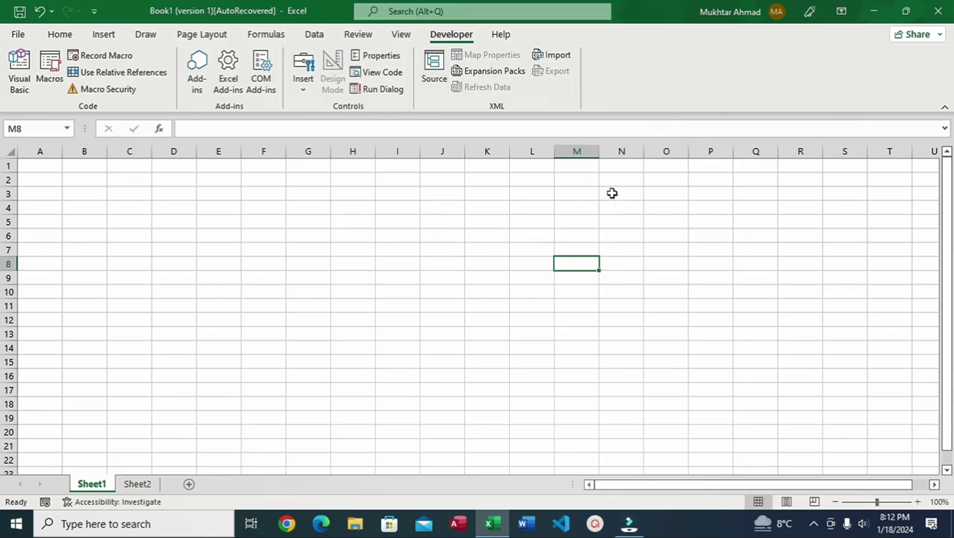
left_click(814, 524)
right_click(815, 496)
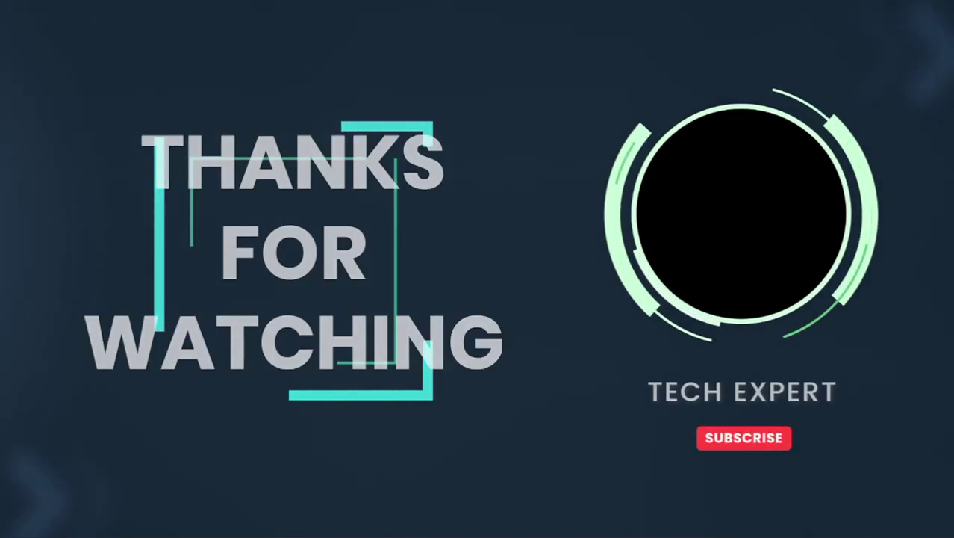